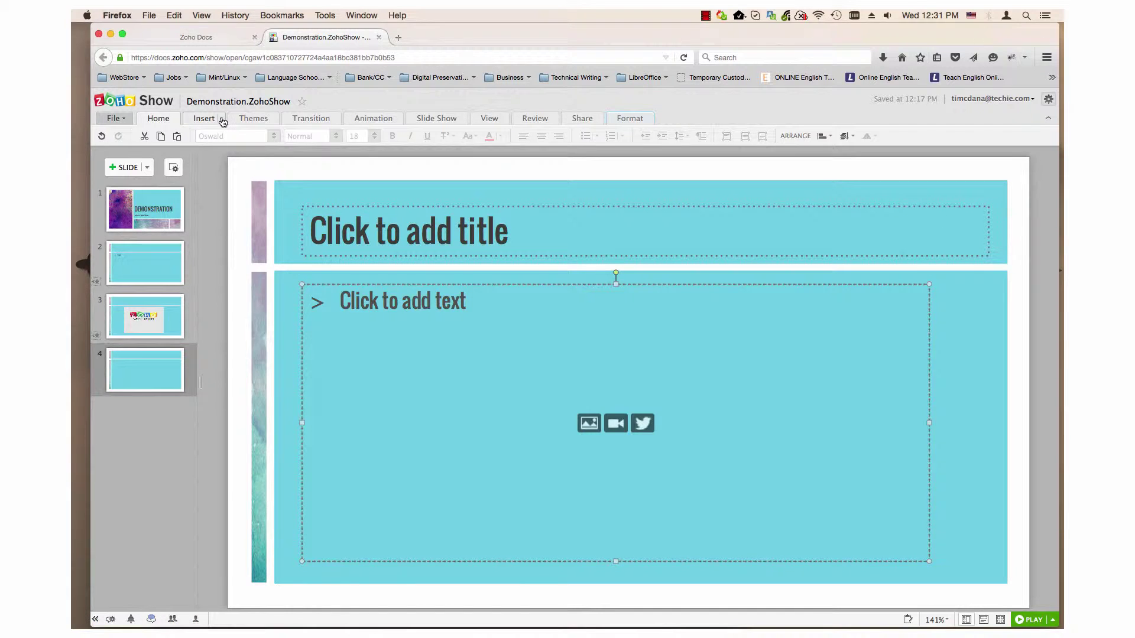
Step: Choose Insert > Video... to bring up the video gadget window for slide 4
left_click(205, 118)
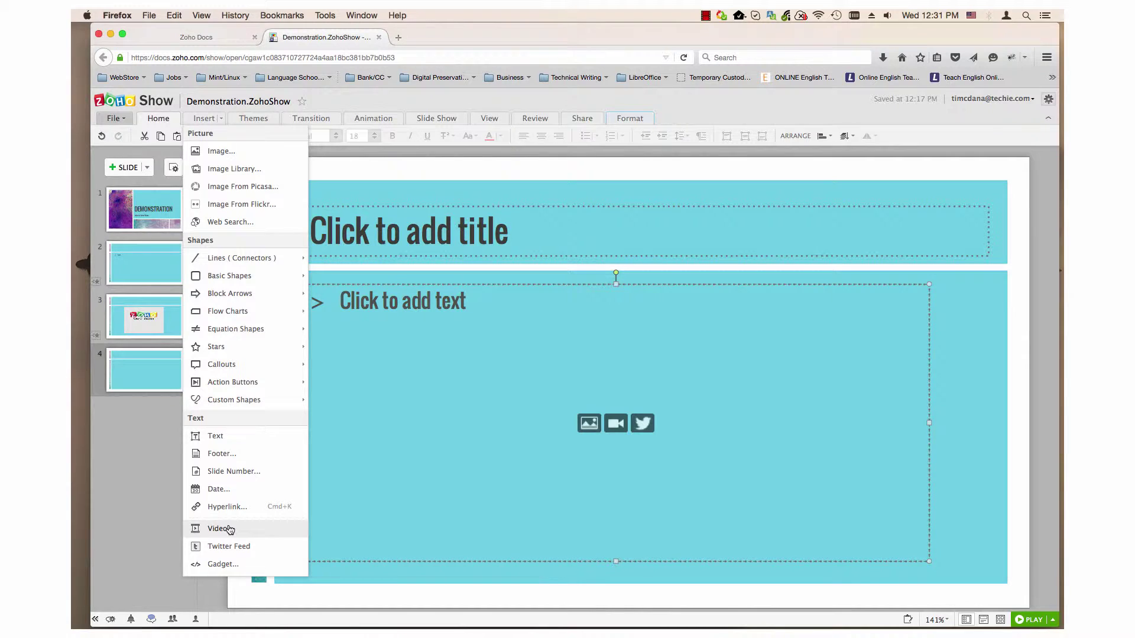
left_click(230, 529)
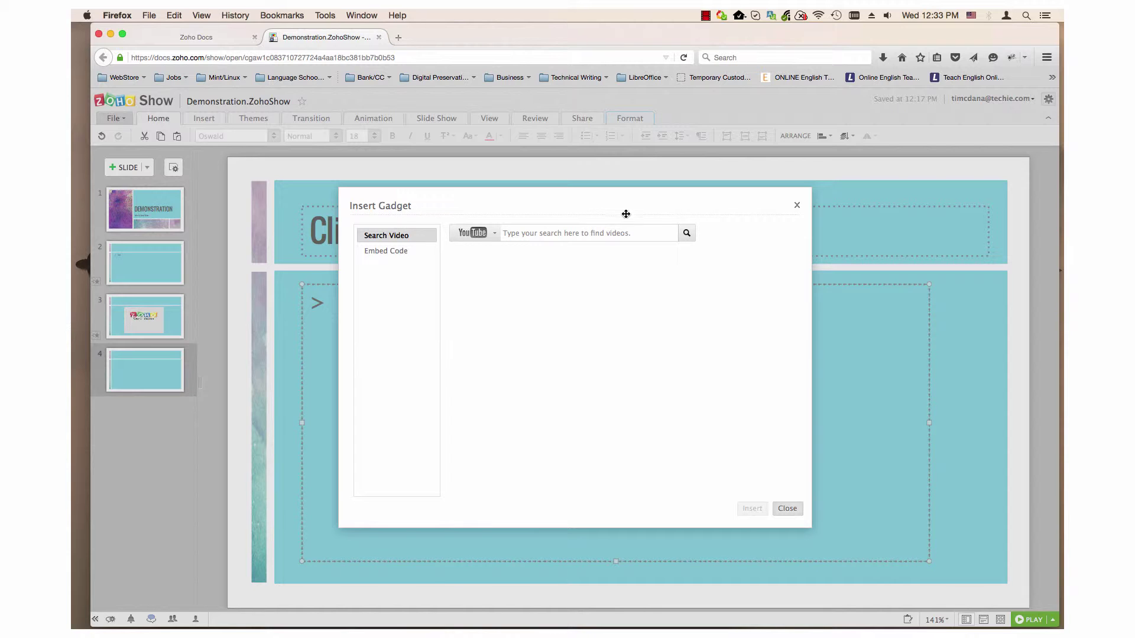
Step: Cancel the video window, then open Insert > Gadget's Search Video to search 'cute puppies'
left_click(797, 206)
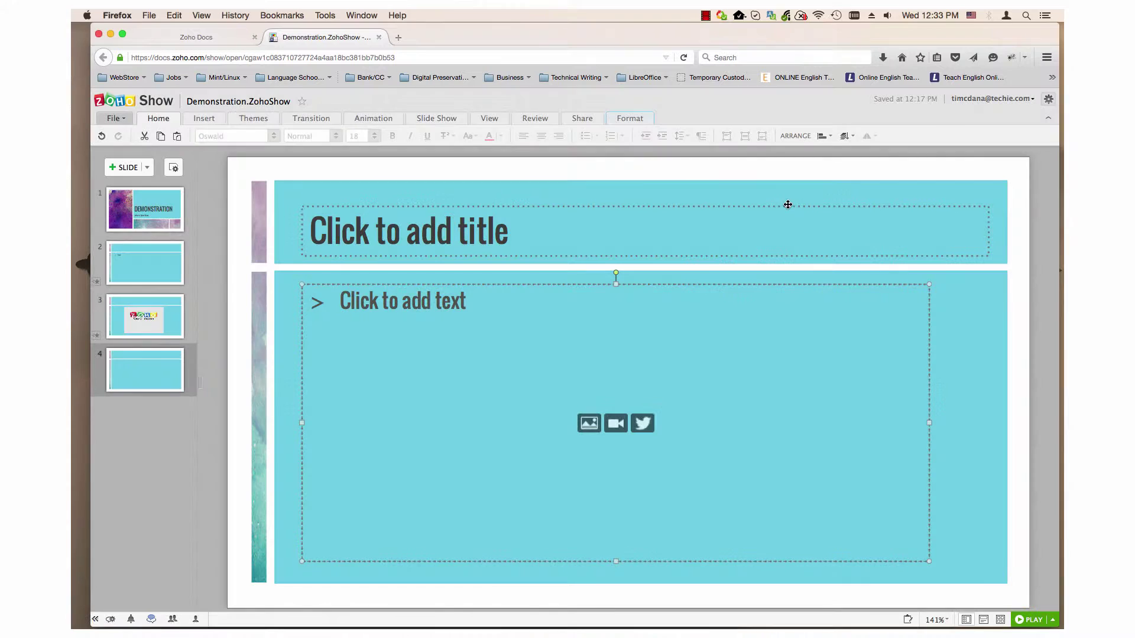
left_click(219, 118)
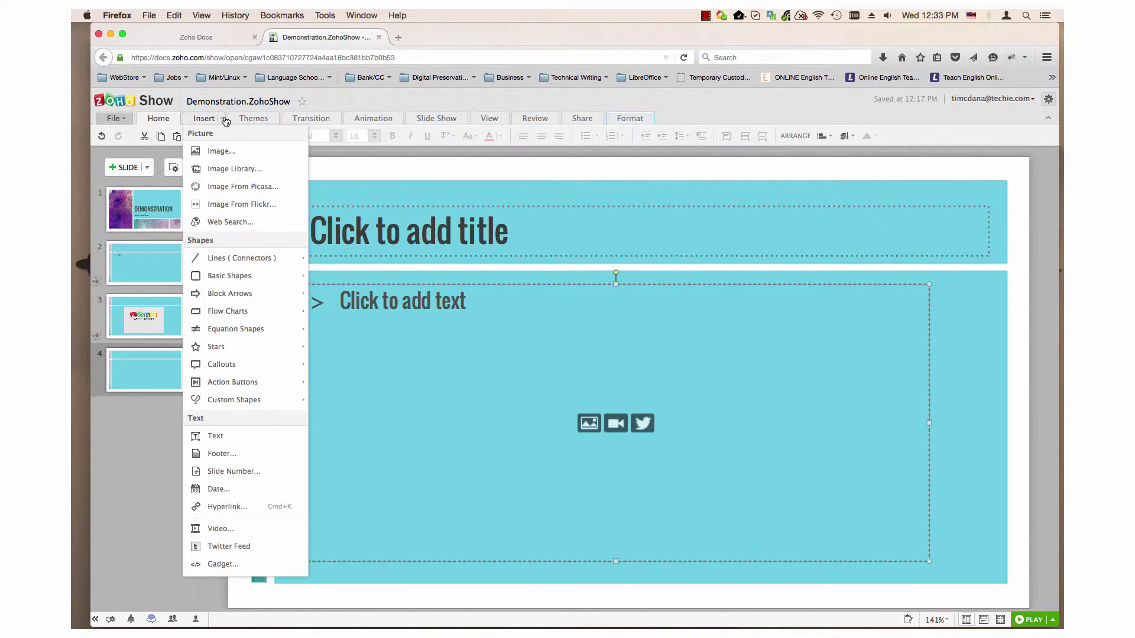
left_click(223, 565)
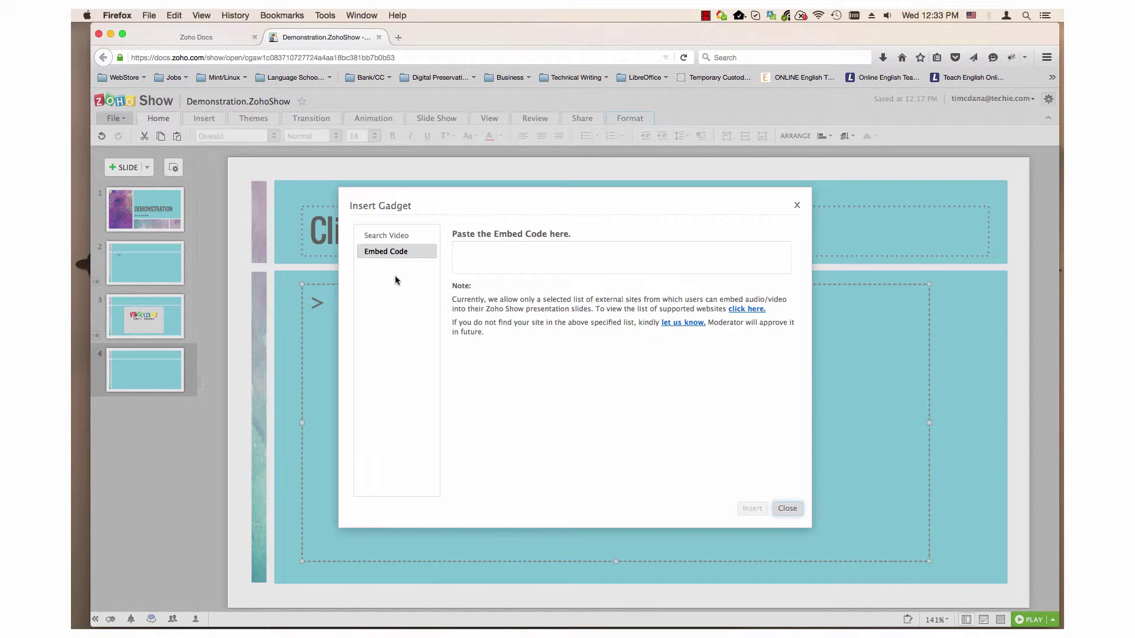
left_click(385, 235)
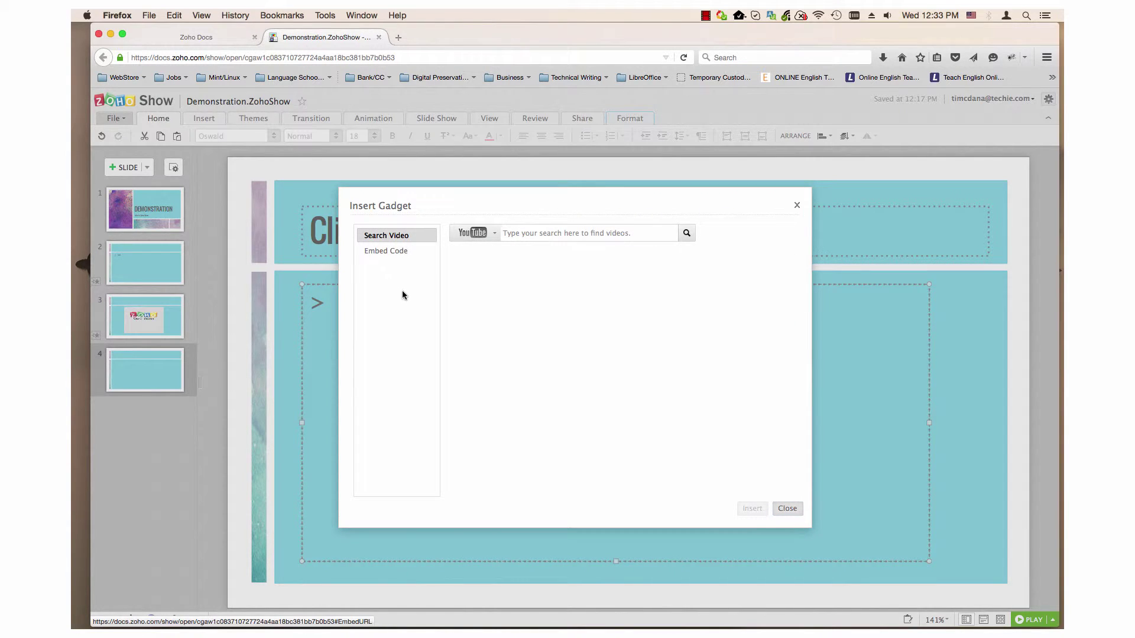
left_click(550, 233)
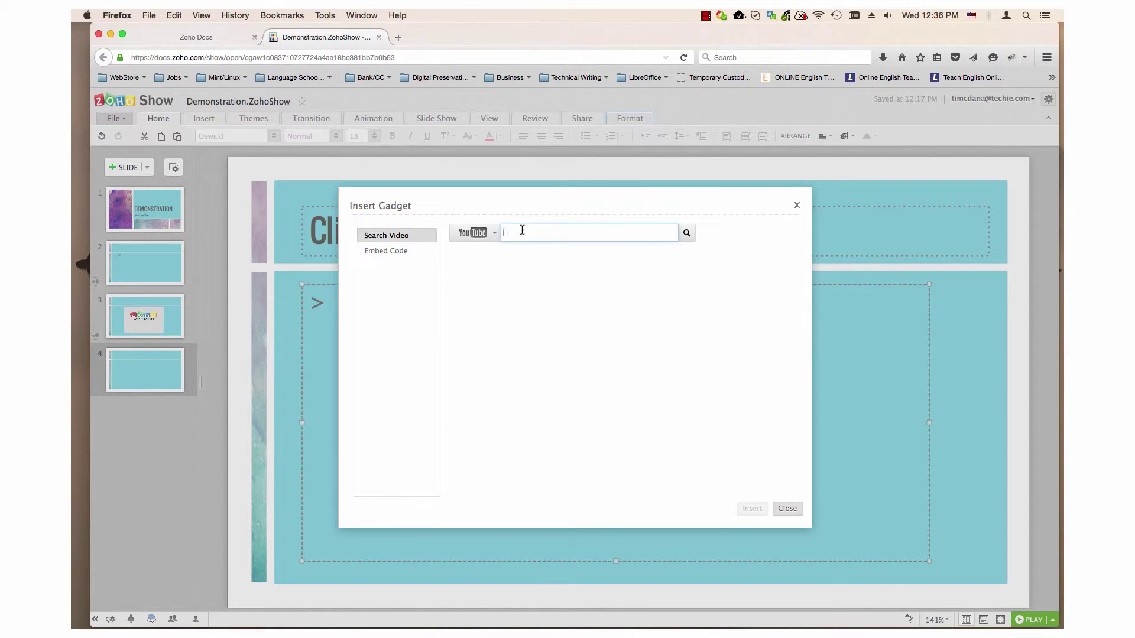
type("cute p")
type("uppie")
type("s")
Step: Search YouTube and insert 'Cute Puppies - A Cute Puppy Videos Compilation 2015' onto slide 4
left_click(689, 235)
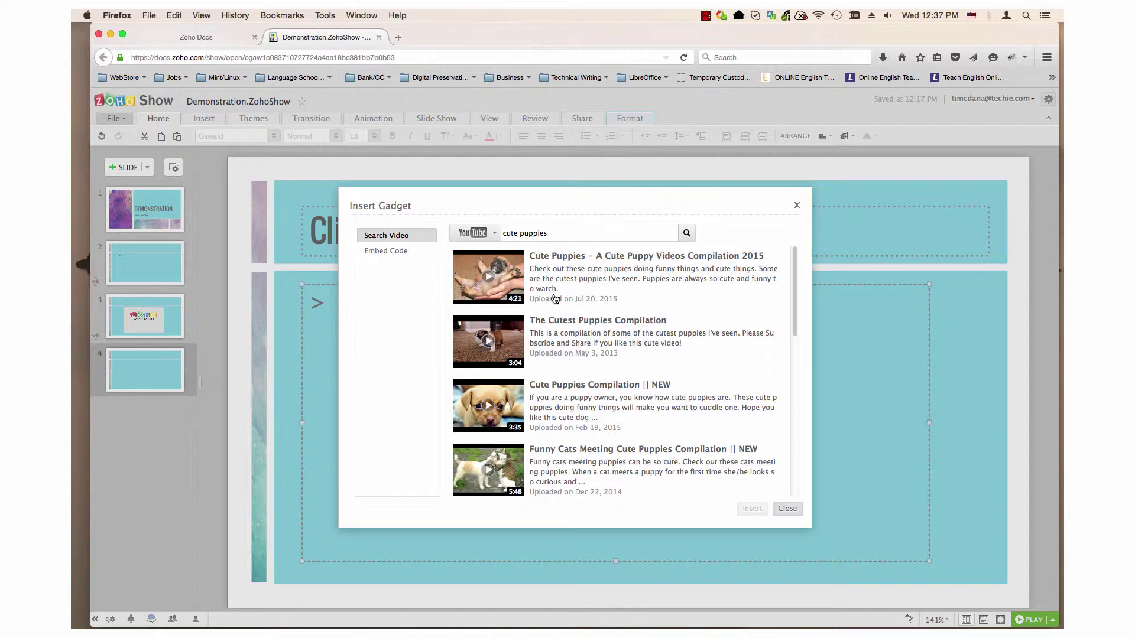
left_click(577, 271)
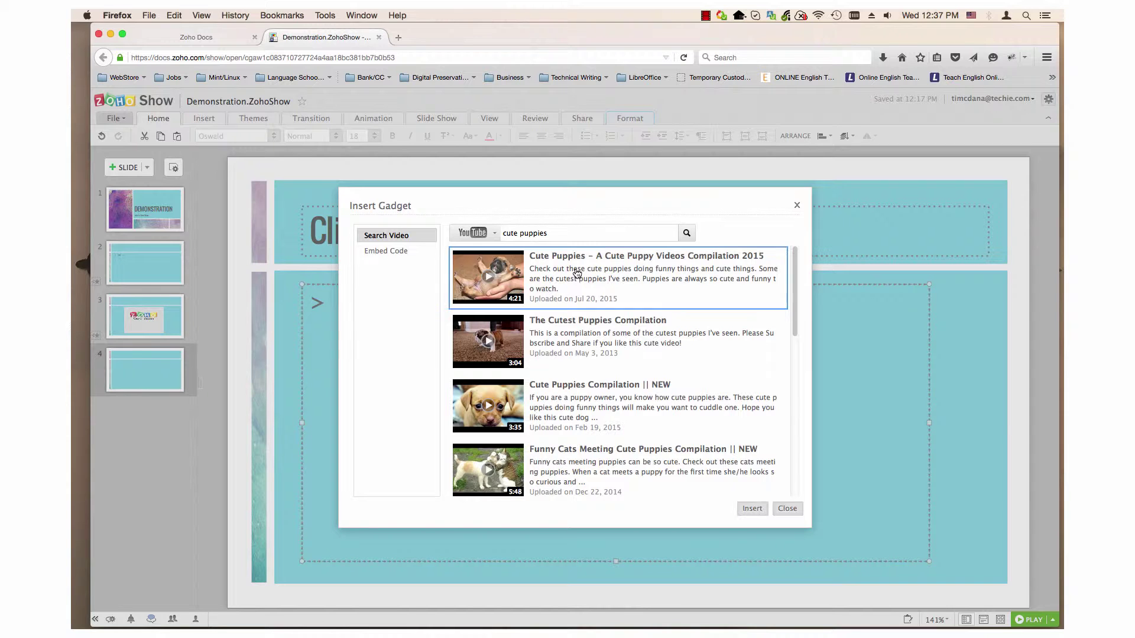
left_click(750, 508)
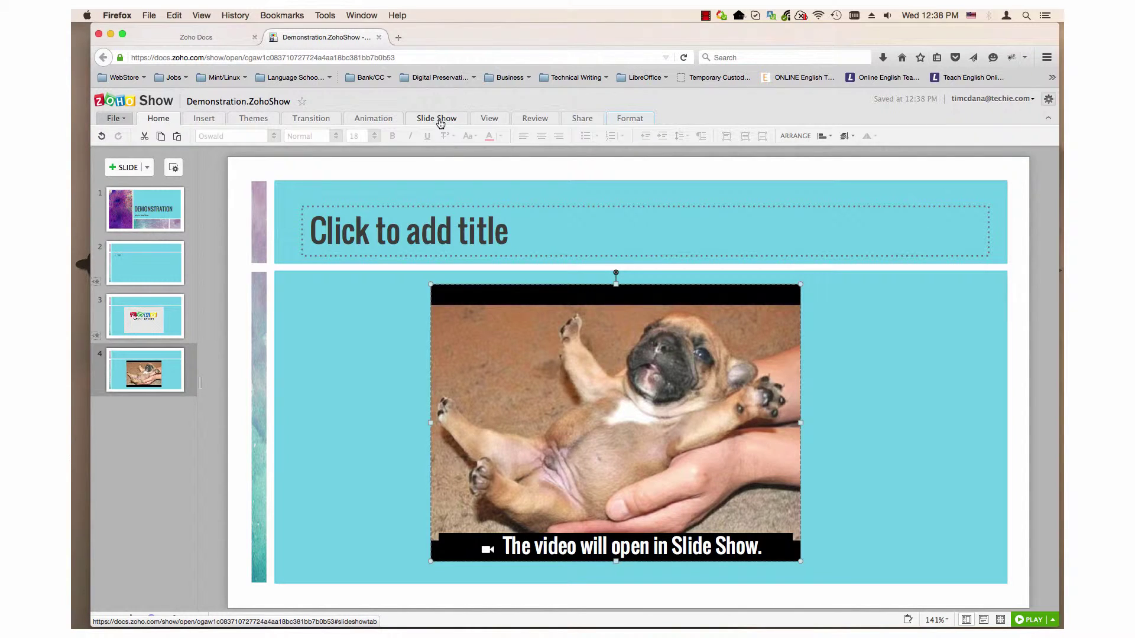
Step: Run the slideshow and play the embedded puppy video on slide 4
left_click(439, 122)
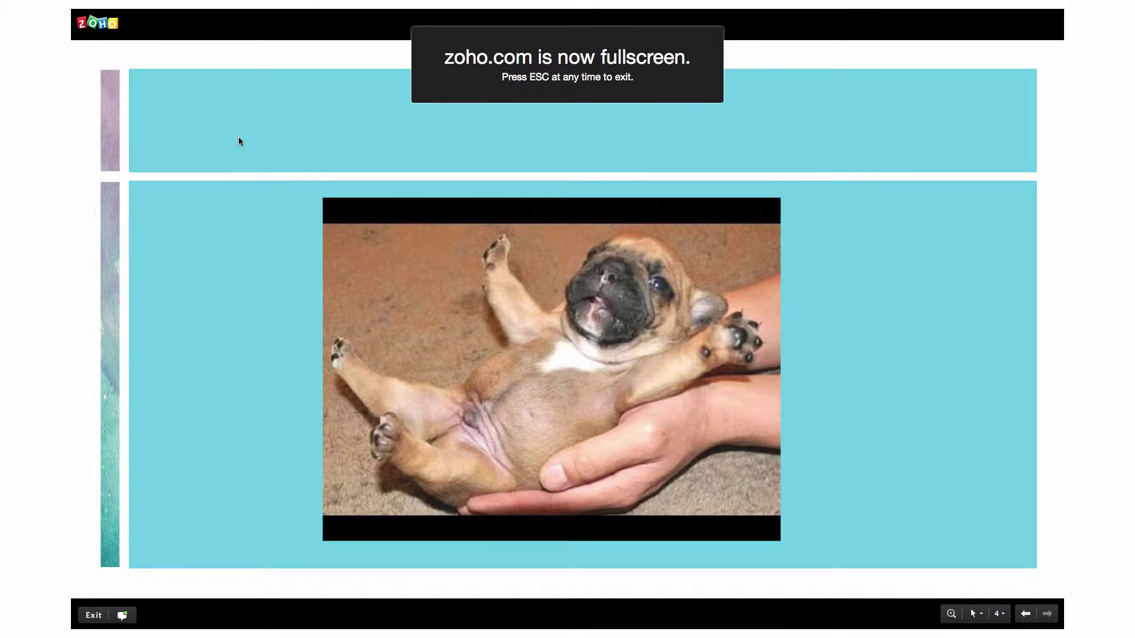
left_click(544, 394)
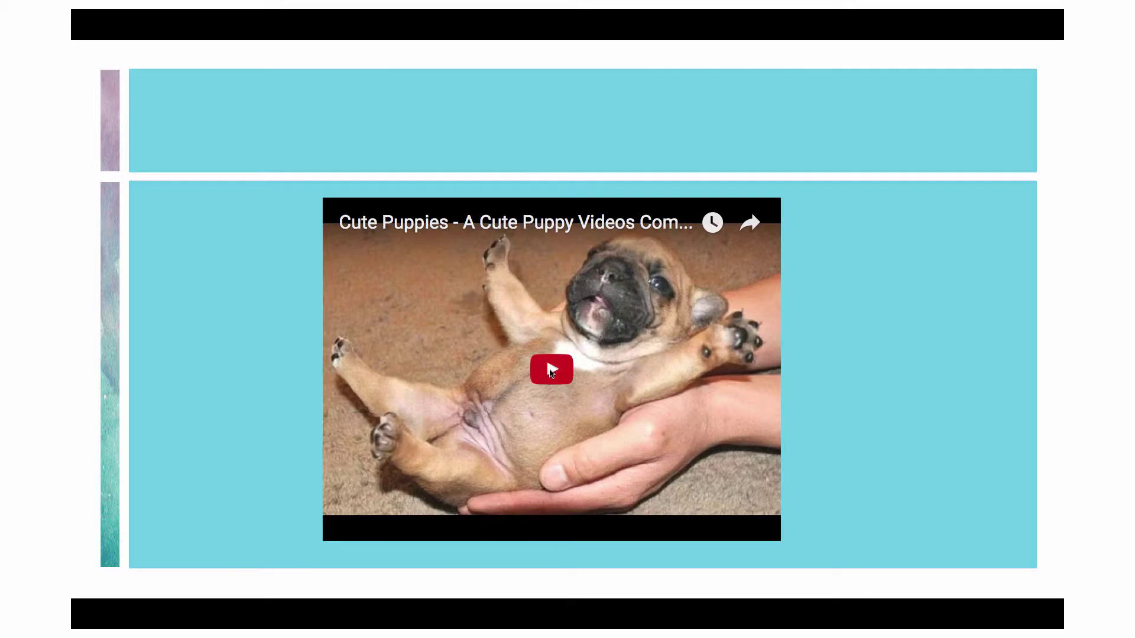
left_click(549, 373)
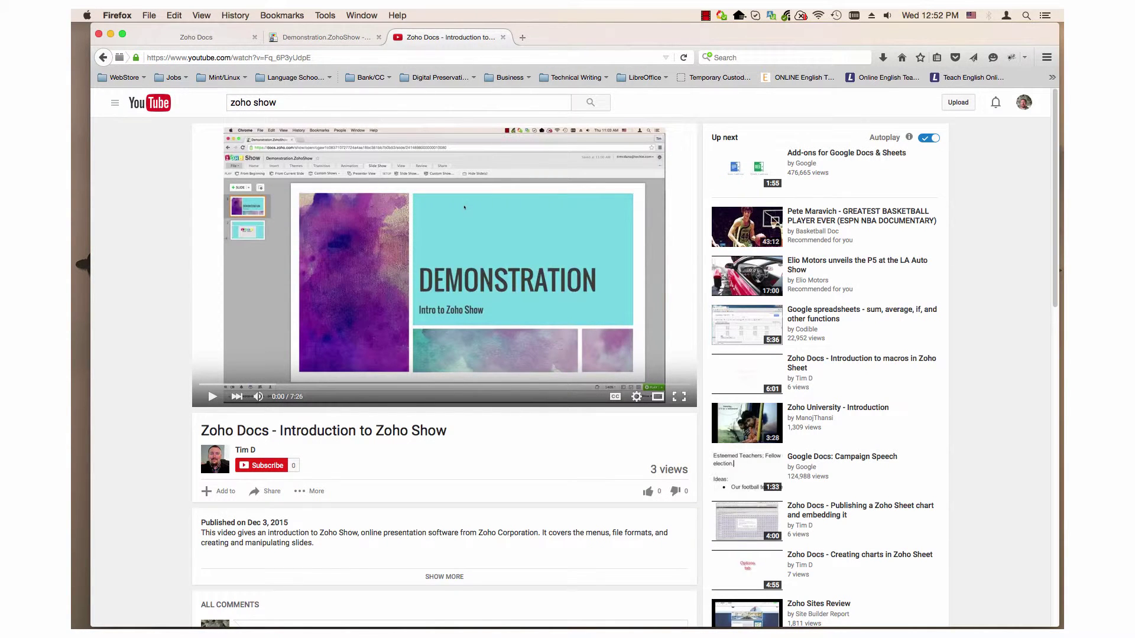
Step: Copy the intro video's embed code from the YouTube player's context menu
right_click(623, 289)
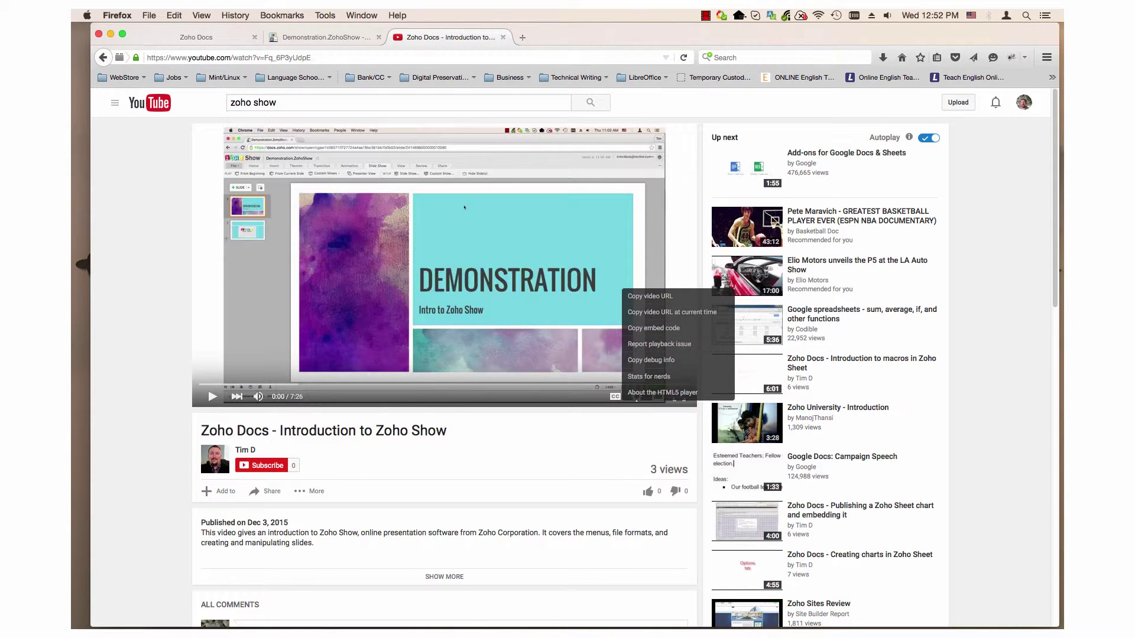
left_click(653, 328)
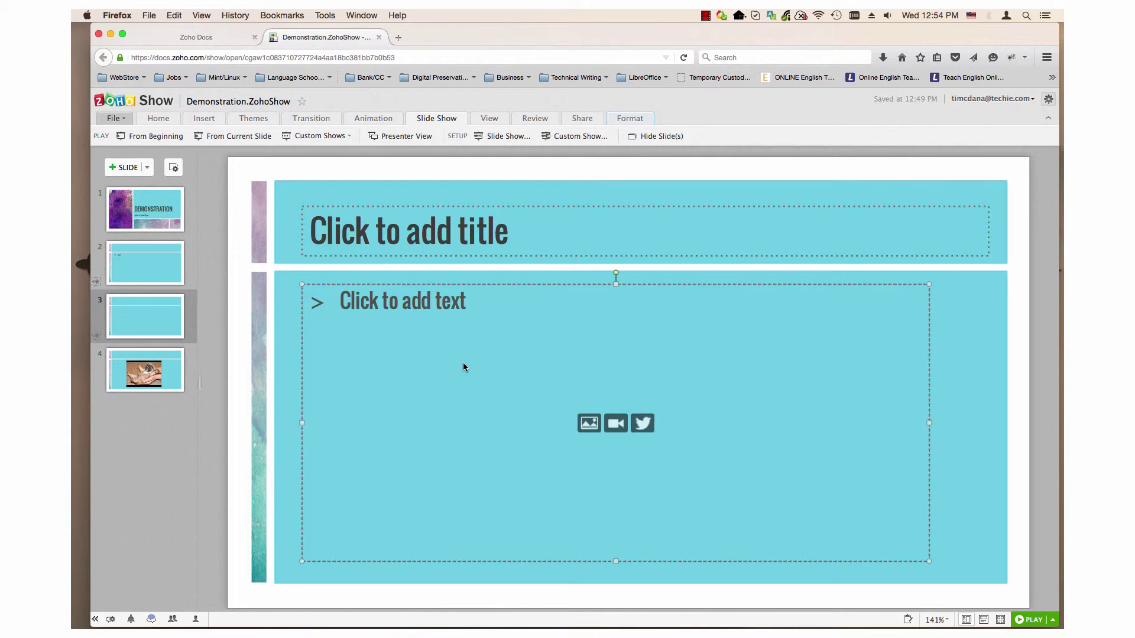
Step: Paste the copied YouTube embed code into the Insert Gadget Embed Code field
left_click(206, 118)
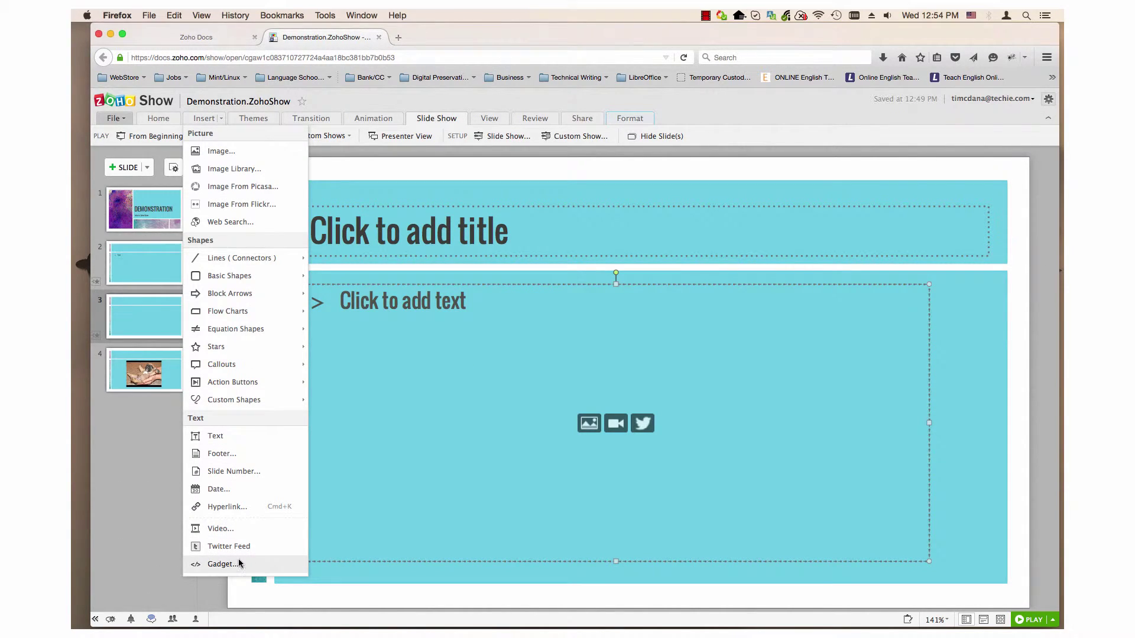
left_click(223, 564)
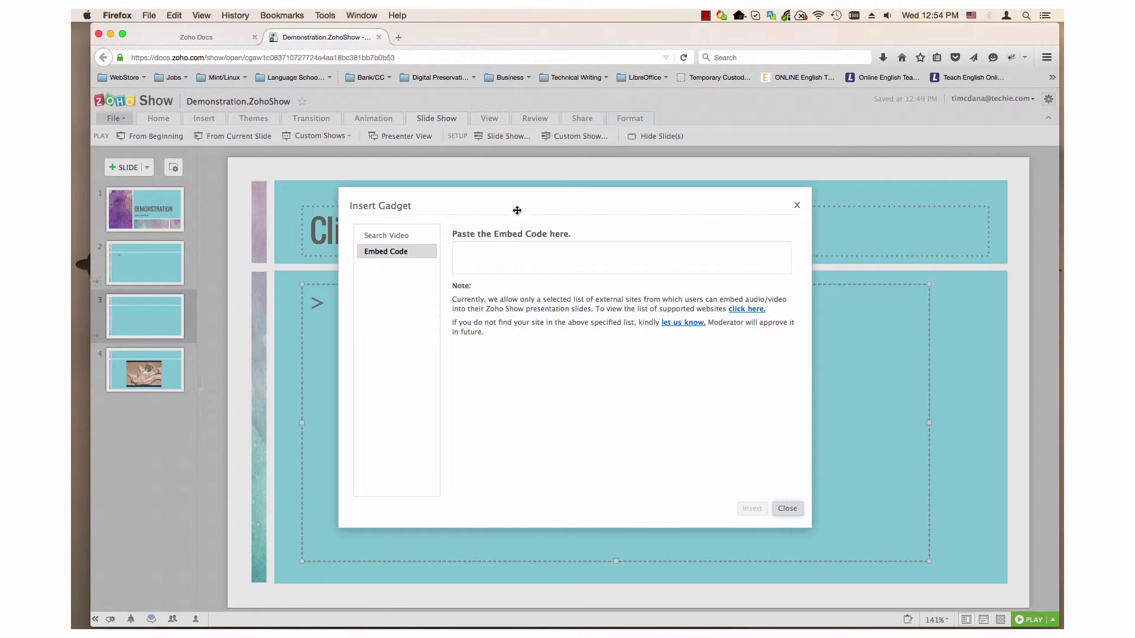
left_click(490, 251)
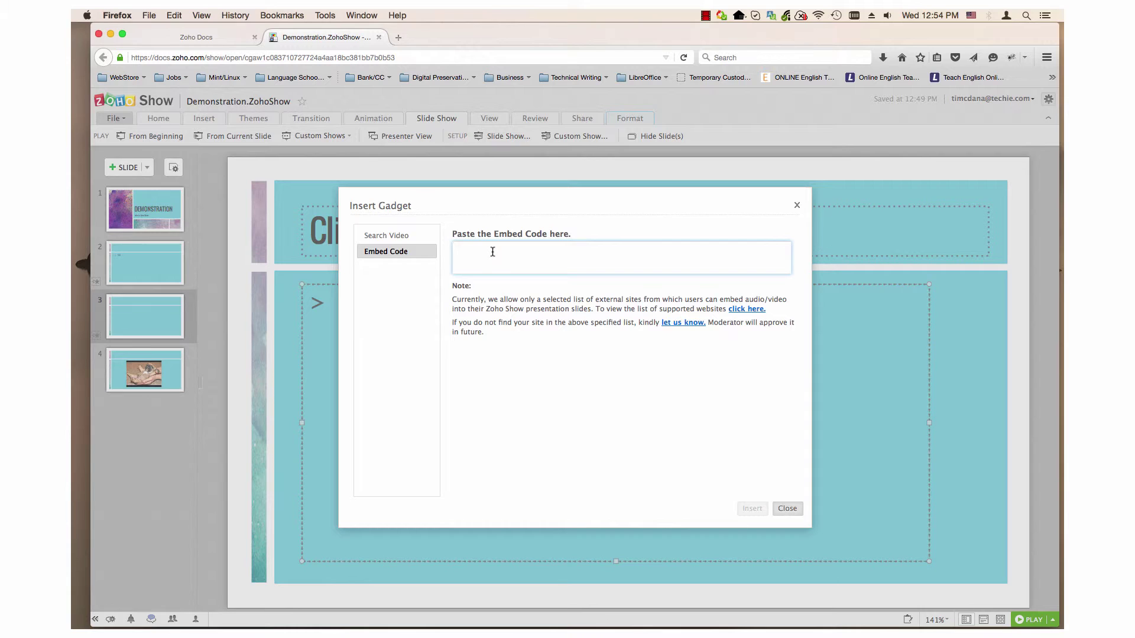
type("<iframe width=\"854\" height=\"480\" src=\"https://www.youtube.com/embed/Fq_6P3yUdpE\" frameborder=\"0\" allowfullscreen></iframe>")
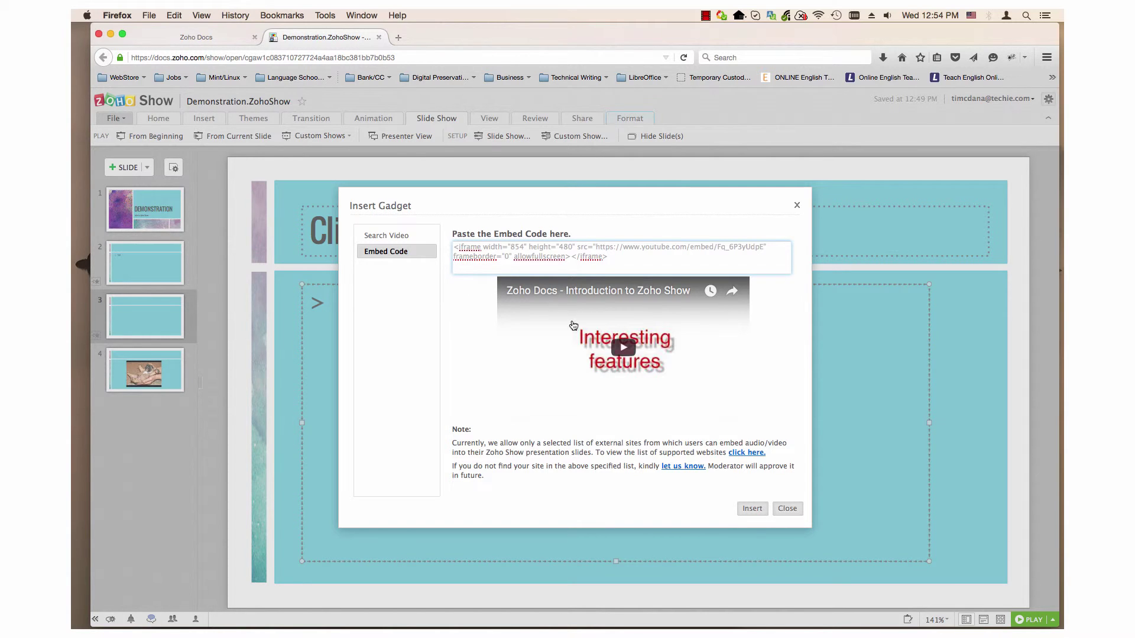
Step: Insert the intro video on slide 3 and the population growth chart on slide 4
left_click(751, 509)
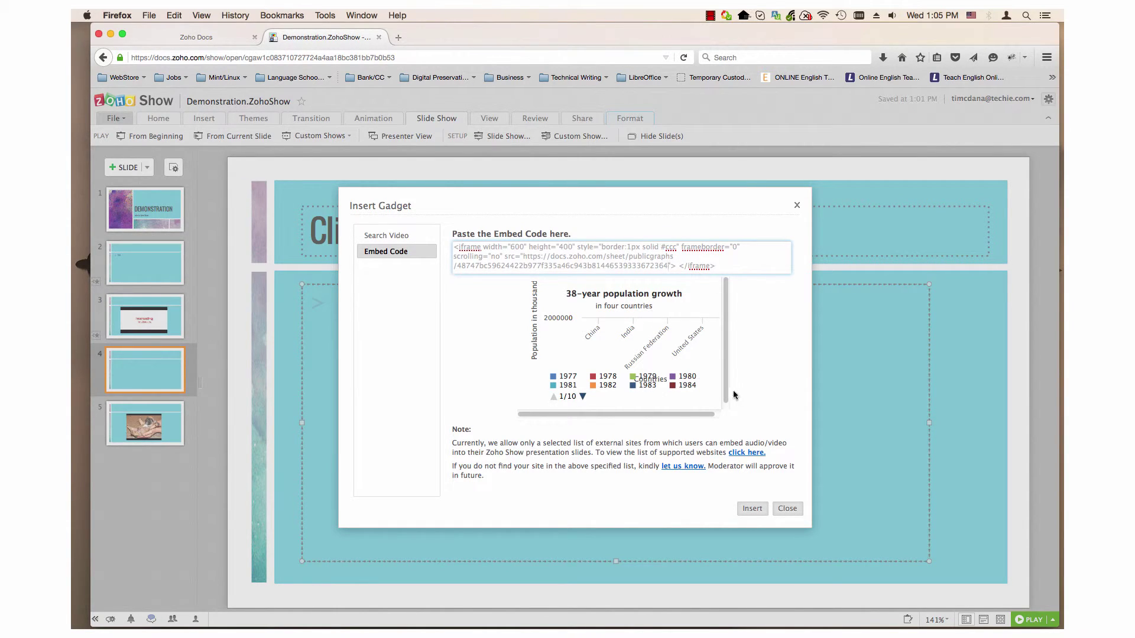
left_click(751, 509)
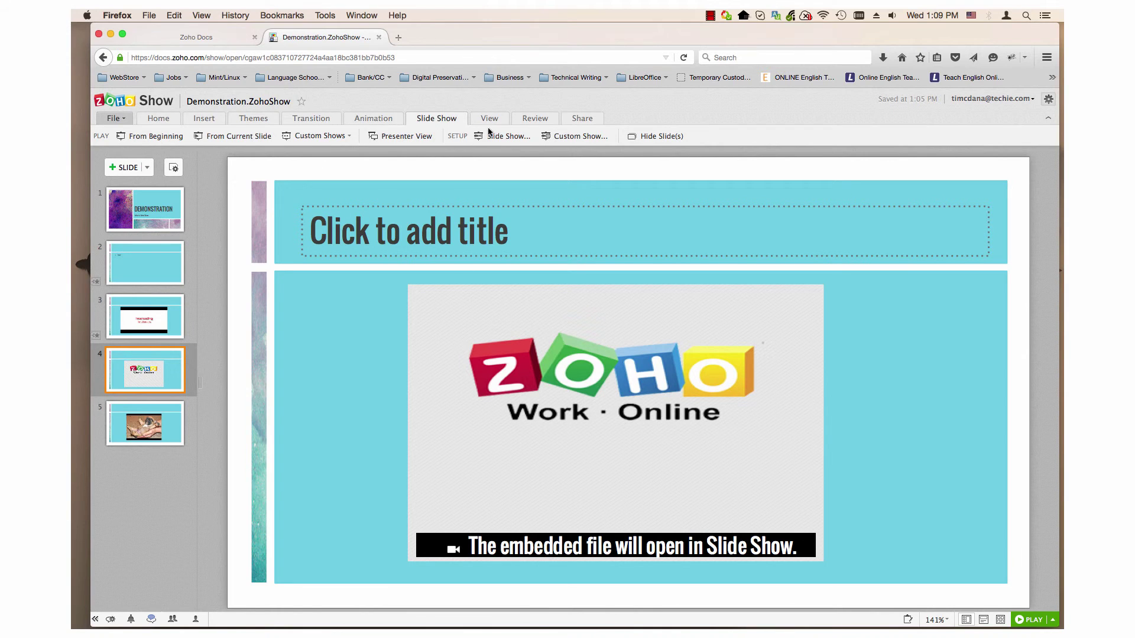
Step: Start the slideshow from the current chart slide
left_click(238, 136)
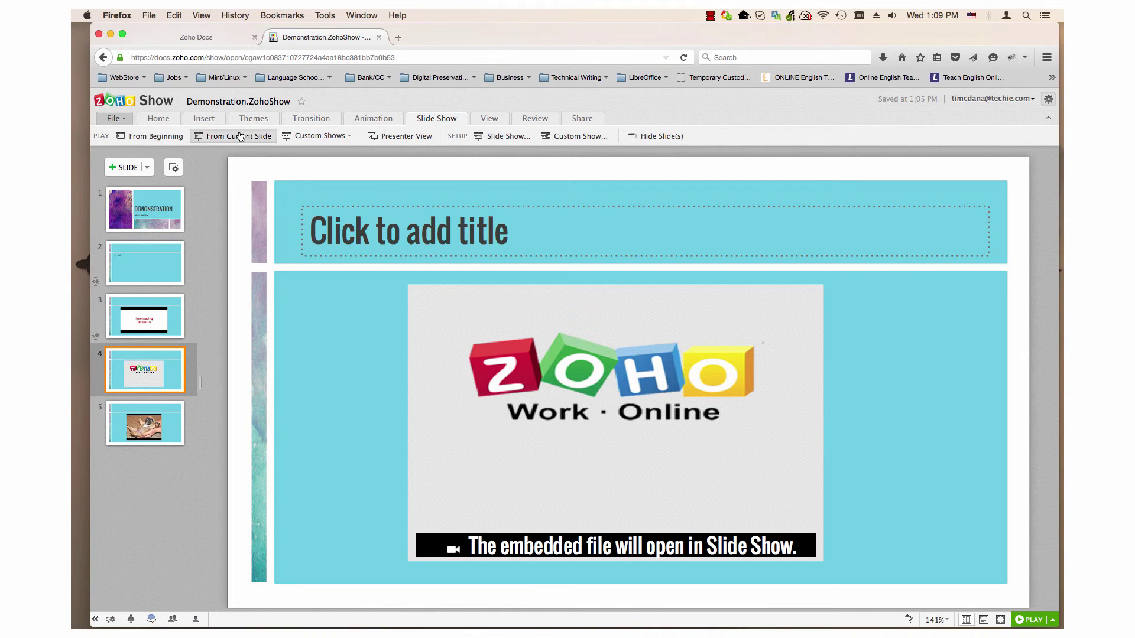